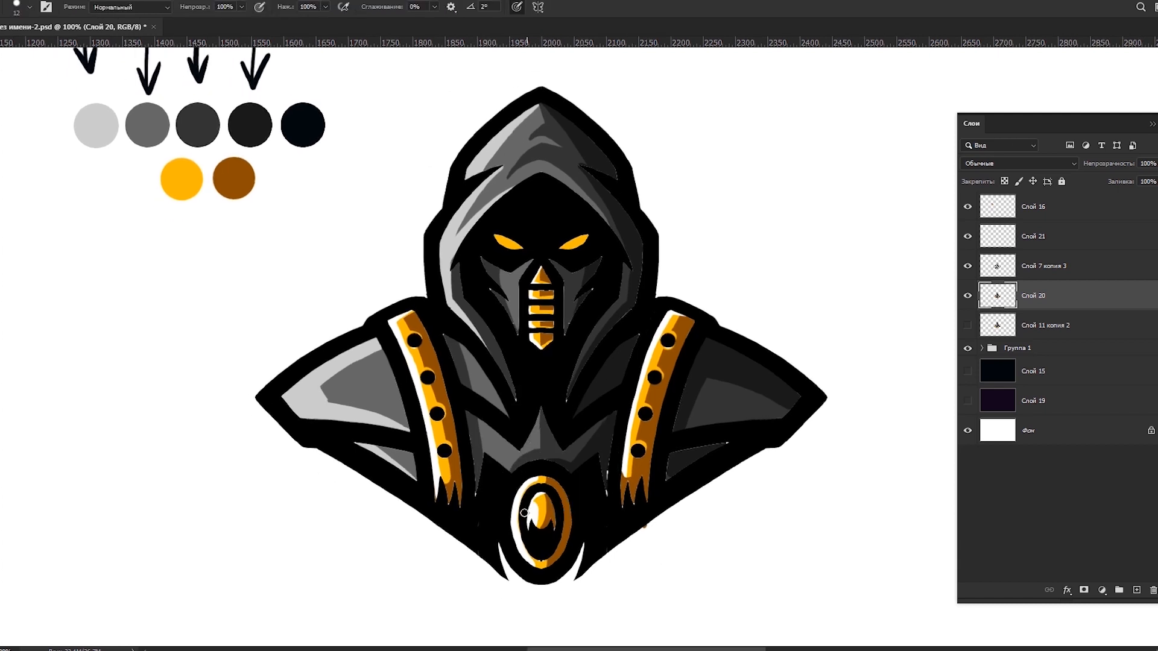
Switch to CorelDRAW and start tracing the black-and-white mascot outline bitmap
{"action": "key", "text": "ctrl+minus"}
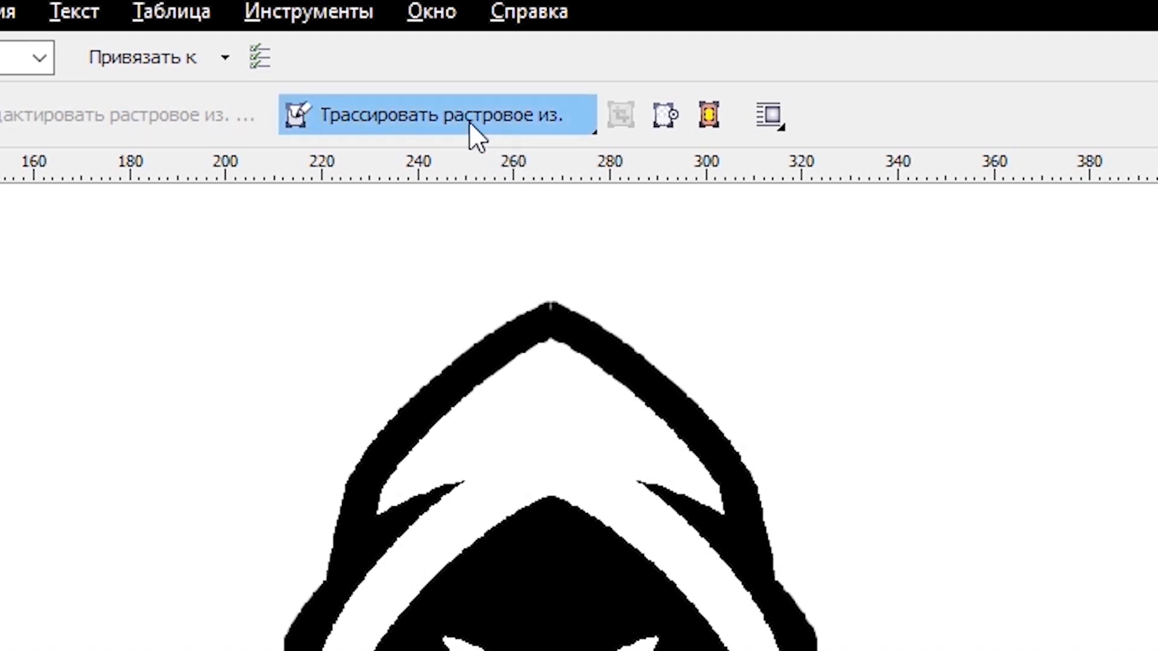
{"action": "left_click", "coordinate": [457, 116]}
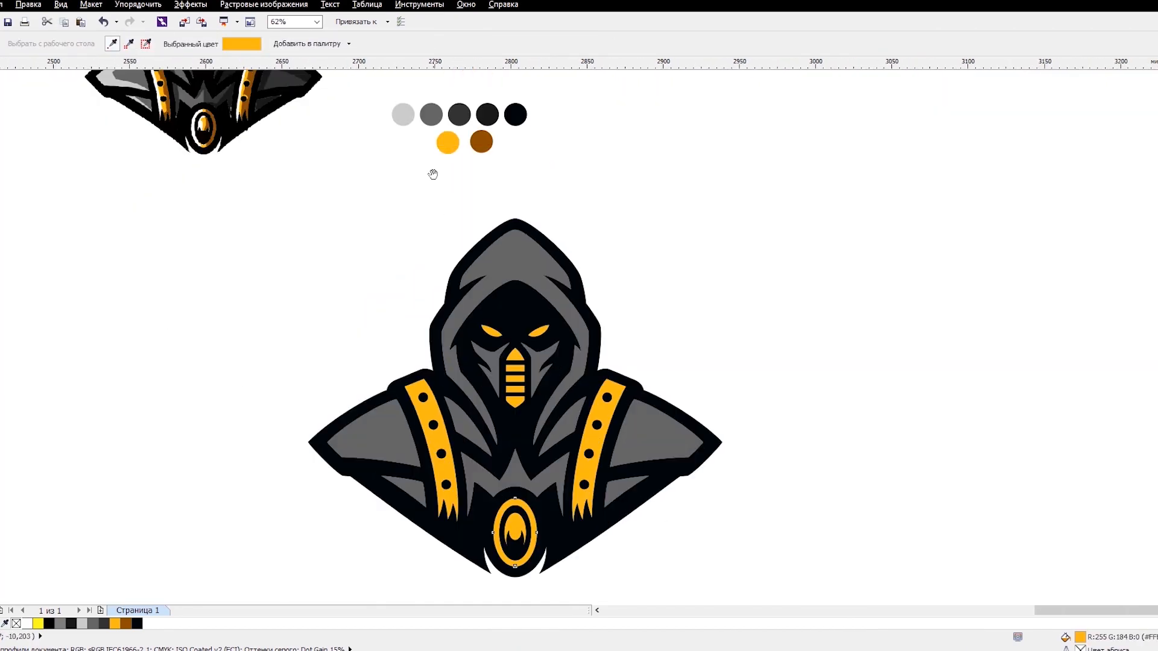
Place a vertical guideline at 2802.926 mm through the centre of the hooded mascot
{"action": "left_click", "coordinate": [545, 422]}
{"action": "left_click", "coordinate": [3, 86]}
{"action": "scroll", "coordinate": [491, 179], "scroll_direction": "up", "scroll_amount": 2}
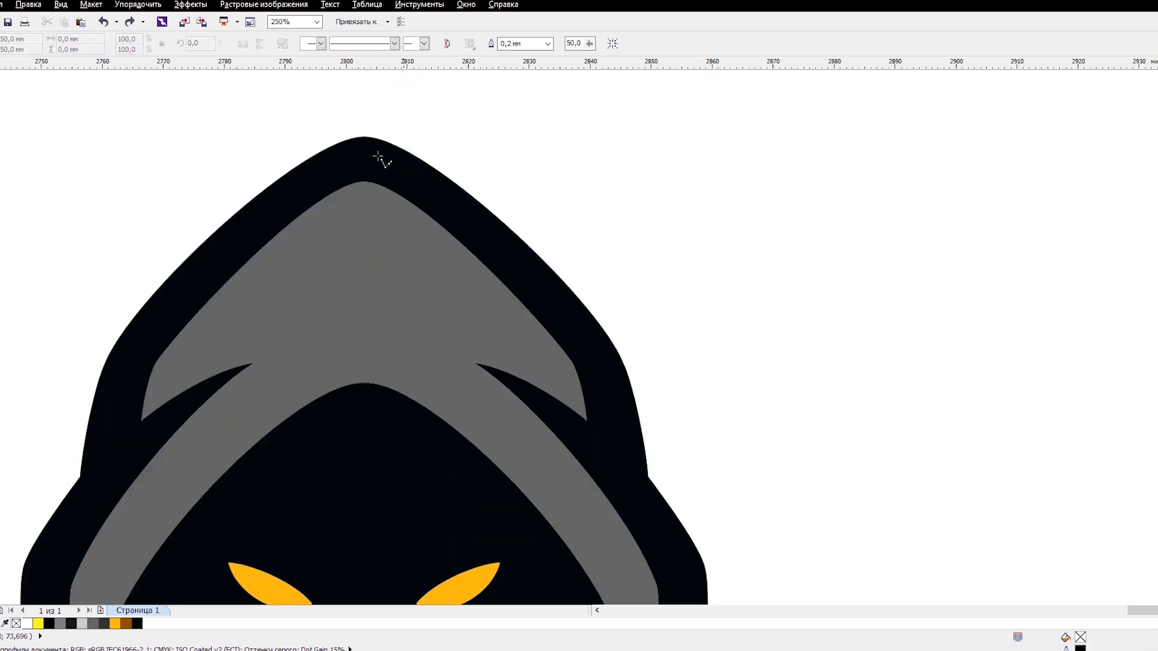
{"action": "left_click", "coordinate": [441, 226]}
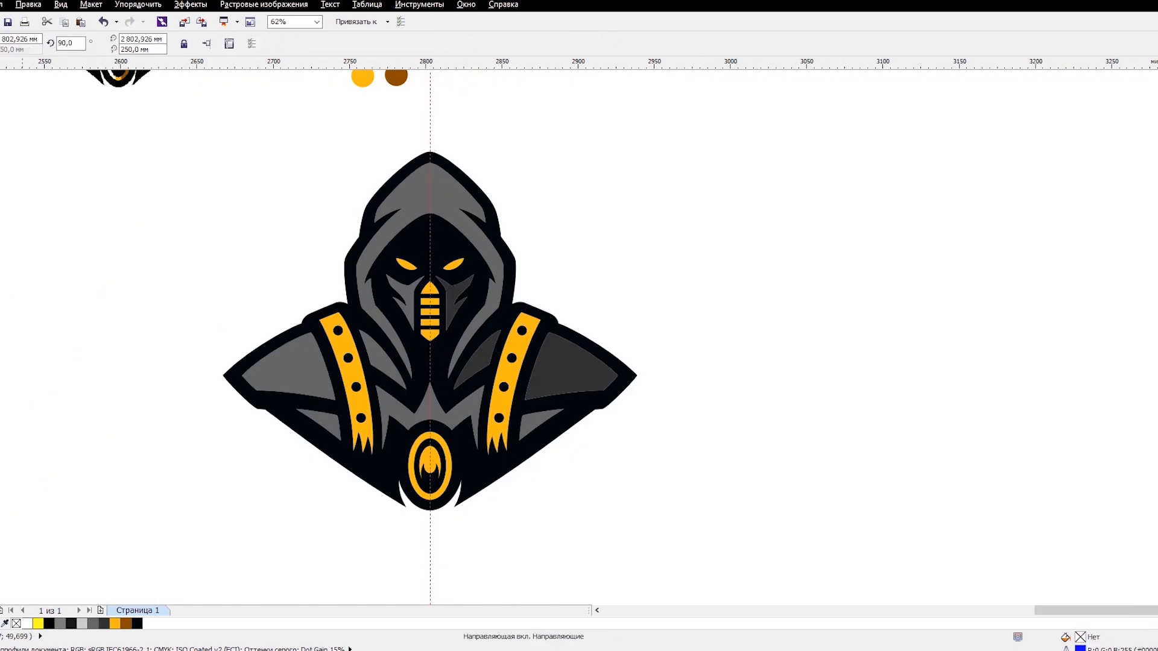
{"action": "left_click_drag", "start_coordinate": [429, 165], "coordinate": [406, 232]}
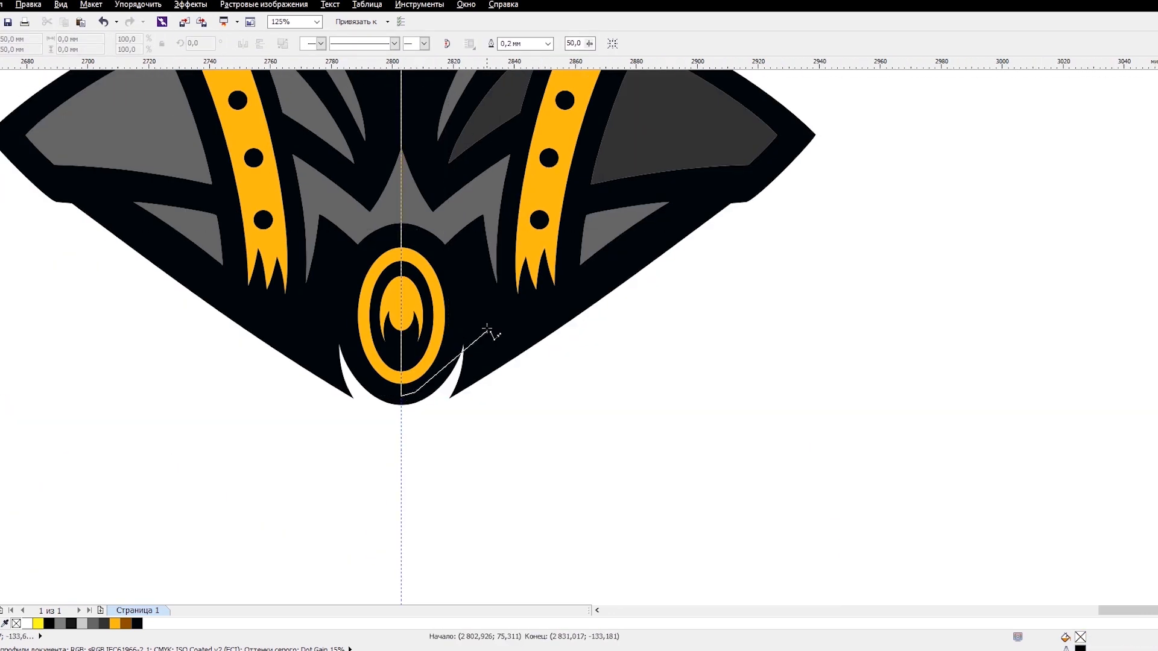
Outline the mascot's right half from the centre guideline and fill the shape with dark grey RGB 51, 51, 51
{"action": "scroll", "coordinate": [505, 280], "scroll_direction": "up", "scroll_amount": 2}
{"action": "left_click", "coordinate": [474, 290]}
{"action": "left_click", "coordinate": [393, 335]}
{"action": "left_click", "coordinate": [391, 309]}
{"action": "left_click", "coordinate": [483, 176]}
{"action": "left_click", "coordinate": [512, 148]}
{"action": "scroll", "coordinate": [512, 149], "scroll_direction": "up", "scroll_amount": 3}
{"action": "left_click", "coordinate": [376, 269]}
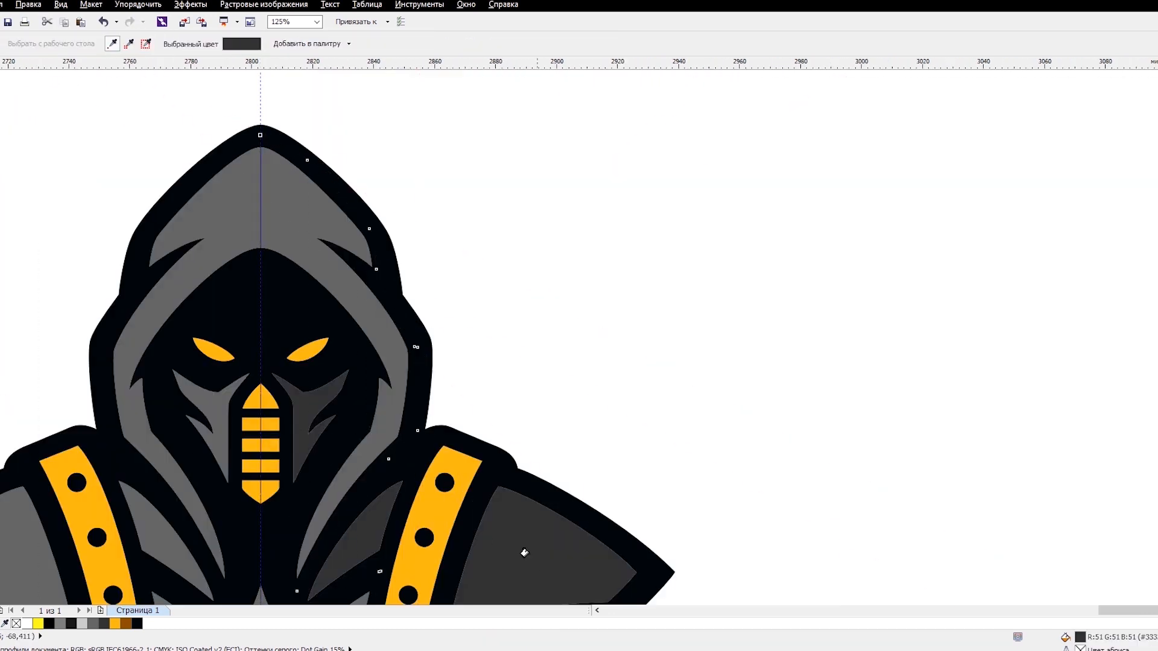
{"action": "left_click", "coordinate": [392, 361]}
Send the dark grey half shape back several levels in the stacking order to shade the mascot's right half
{"action": "key", "text": "space"}
{"action": "key", "text": "ctrl+Page_Down"}
{"action": "key", "text": "ctrl+Page_Down"}
{"action": "key", "text": "ctrl+Page_Down"}
{"action": "key", "text": "ctrl+Page_Down"}
{"action": "key", "text": "ctrl+Page_Down"}
{"action": "key", "text": "ctrl+Page_Down"}
{"action": "key", "text": "ctrl+Page_Down"}
{"action": "left_click_drag", "start_coordinate": [529, 192], "coordinate": [696, 75]}
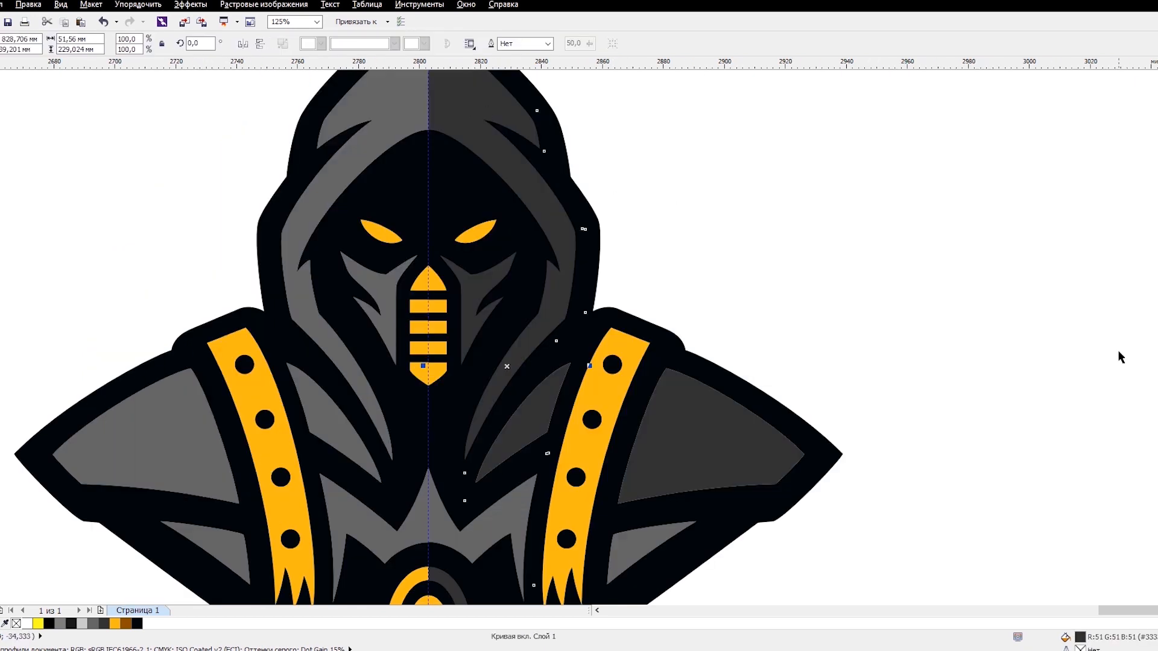
{"action": "scroll", "coordinate": [719, 320], "scroll_direction": "down", "scroll_amount": 1}
{"action": "key", "text": "ctrl+Page_Down"}
{"action": "scroll", "coordinate": [691, 255], "scroll_direction": "up", "scroll_amount": 2}
{"action": "left_click_drag", "start_coordinate": [692, 255], "coordinate": [476, 422]}
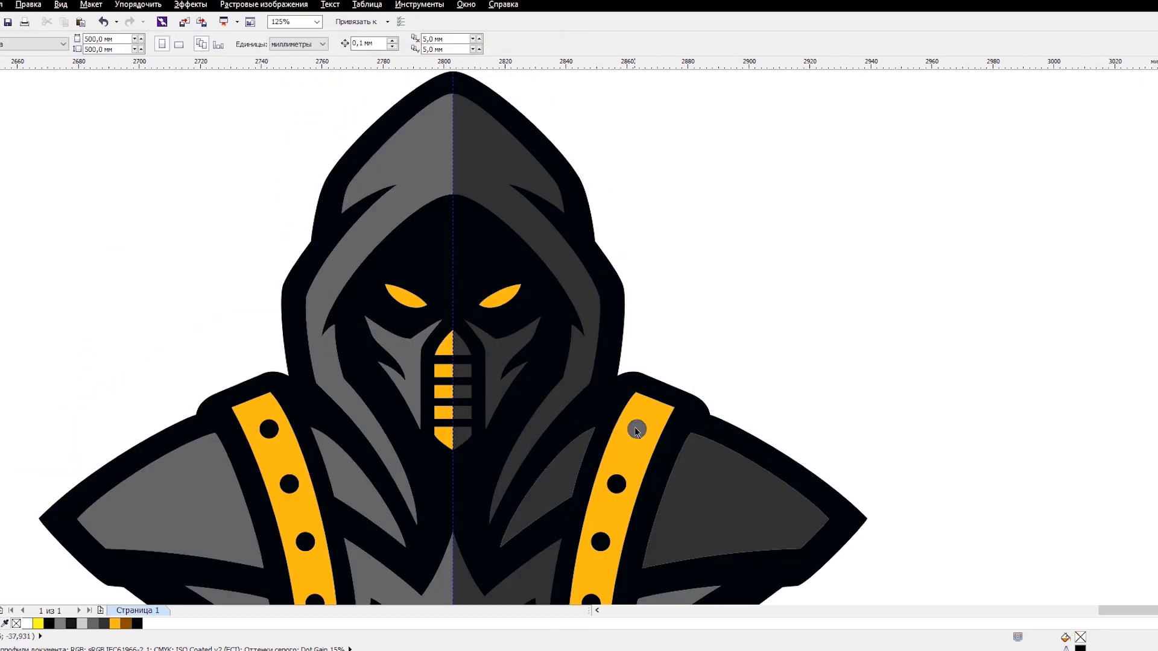
Undo the last edit and break the right-half dark grey shadow curve apart into separate pieces
{"action": "scroll", "coordinate": [635, 429], "scroll_direction": "up", "scroll_amount": 1}
{"action": "scroll", "coordinate": [739, 369], "scroll_direction": "down", "scroll_amount": 1}
{"action": "scroll", "coordinate": [722, 267], "scroll_direction": "down", "scroll_amount": 1}
{"action": "key", "text": "ctrl+z"}
{"action": "left_click", "coordinate": [631, 294]}
{"action": "scroll", "coordinate": [626, 292], "scroll_direction": "up", "scroll_amount": 2}
{"action": "scroll", "coordinate": [627, 291], "scroll_direction": "down", "scroll_amount": 1}
{"action": "right_click", "coordinate": [640, 124]}
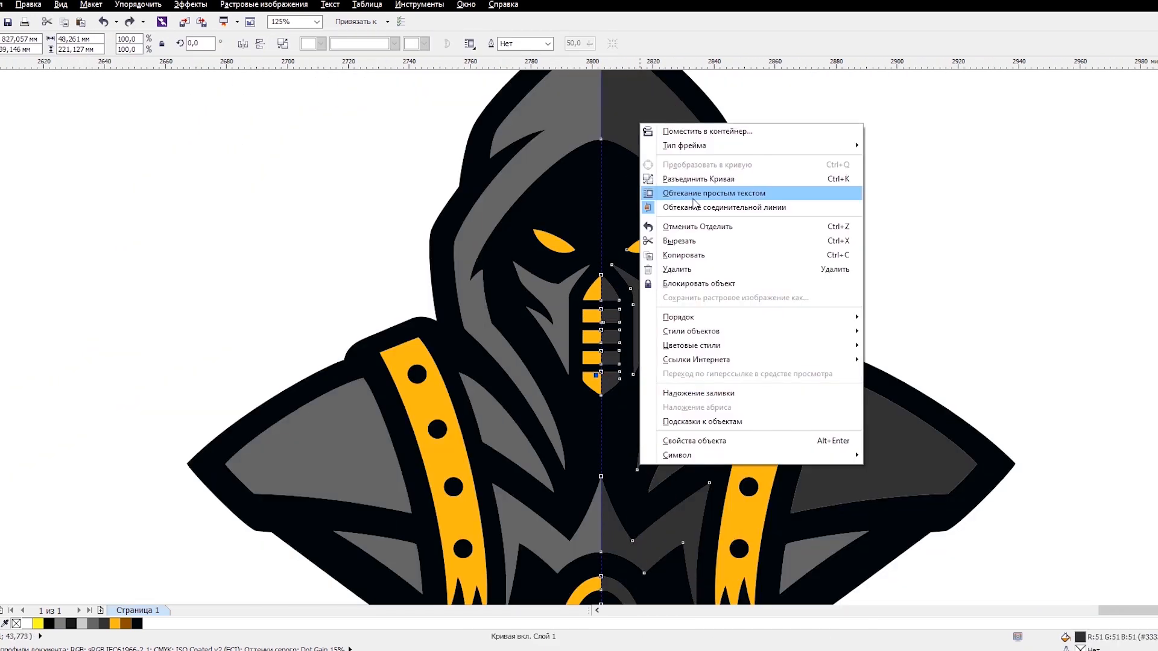
{"action": "left_click", "coordinate": [699, 179]}
Fill the right halves of the mask's central grille pieces with brown
{"action": "scroll", "coordinate": [723, 340], "scroll_direction": "up", "scroll_amount": 1}
{"action": "left_click", "coordinate": [495, 335]}
{"action": "left_click", "coordinate": [494, 377]}
{"action": "scroll", "coordinate": [431, 170], "scroll_direction": "down", "scroll_amount": 1}
{"action": "scroll", "coordinate": [454, 558], "scroll_direction": "up", "scroll_amount": 2}
{"action": "left_click", "coordinate": [491, 258]}
{"action": "scroll", "coordinate": [569, 338], "scroll_direction": "down", "scroll_amount": 1}
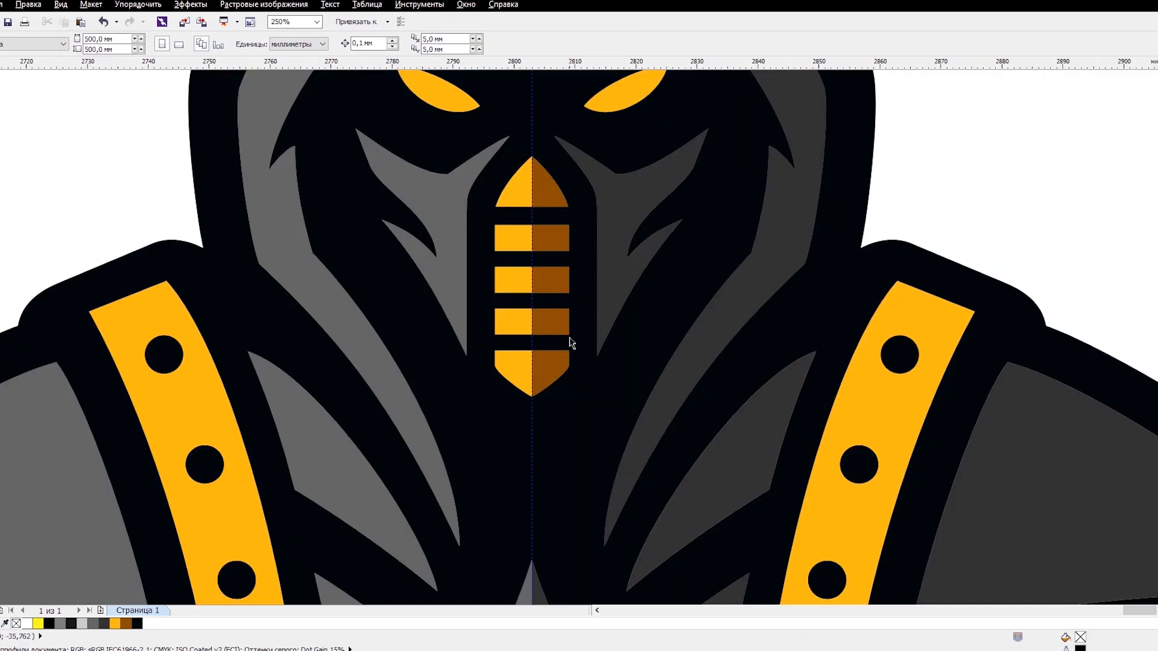
Reshape the lower edges of the brown grille shadows, raising their bottom nodes at the centre guideline
{"action": "scroll", "coordinate": [541, 170], "scroll_direction": "up", "scroll_amount": 2}
{"action": "double_click", "coordinate": [508, 307]}
{"action": "key", "text": "ctrl+z"}
{"action": "key", "text": "space"}
{"action": "scroll", "coordinate": [577, 312], "scroll_direction": "down", "scroll_amount": 1}
{"action": "left_click", "coordinate": [561, 356], "text": "shift"}
{"action": "scroll", "coordinate": [555, 319], "scroll_direction": "down", "scroll_amount": 1}
{"action": "scroll", "coordinate": [573, 420], "scroll_direction": "up", "scroll_amount": 1}
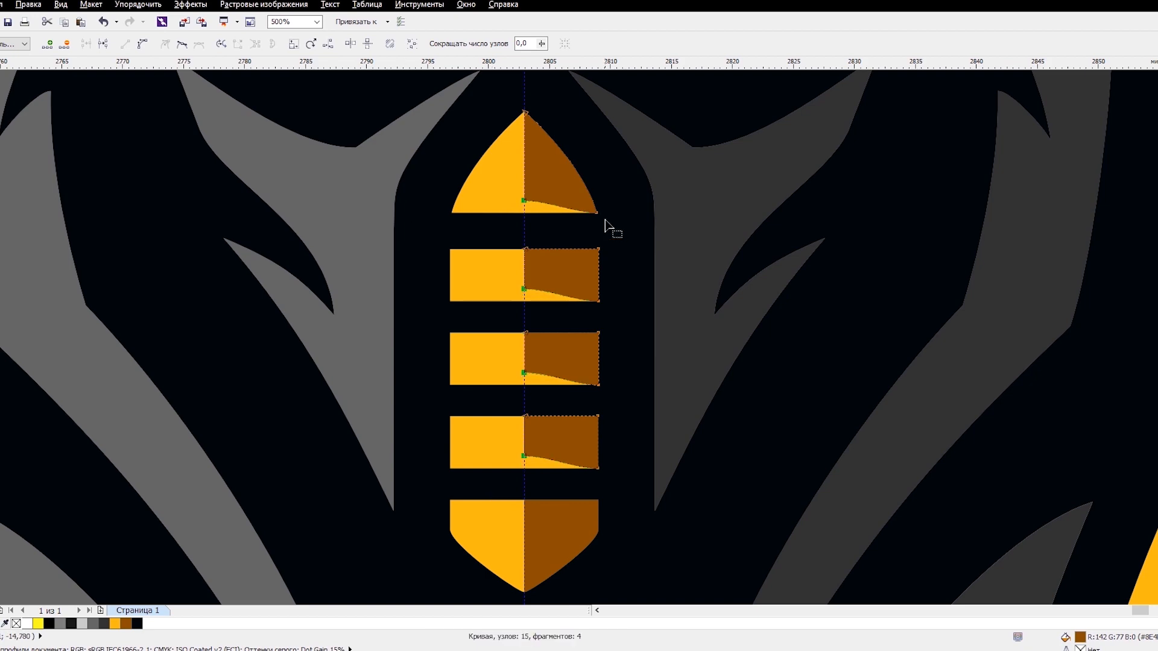
{"action": "key", "text": "Up"}
Undo the last edits to the lower edges of the brown grille shadows
{"action": "scroll", "coordinate": [583, 297], "scroll_direction": "up", "scroll_amount": 2}
{"action": "key", "text": "ctrl+z"}
{"action": "scroll", "coordinate": [584, 332], "scroll_direction": "down", "scroll_amount": 4}
{"action": "key", "text": "space"}
{"action": "left_click", "coordinate": [812, 261]}
{"action": "scroll", "coordinate": [589, 358], "scroll_direction": "up", "scroll_amount": 2}
{"action": "key", "text": "ctrl+z"}
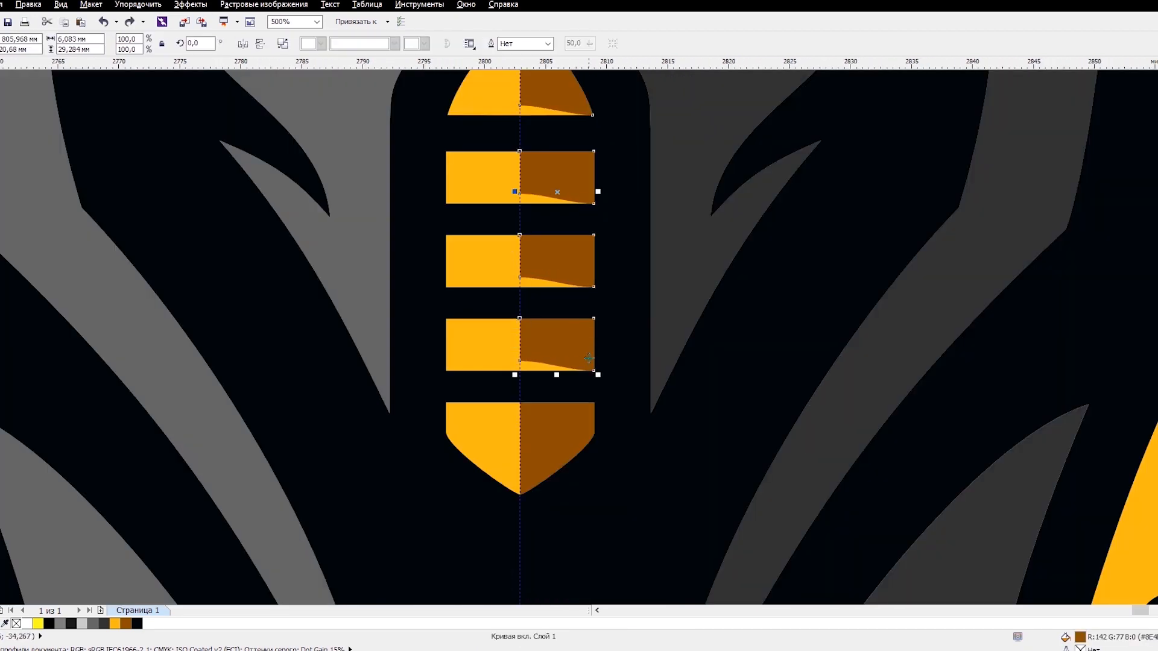
{"action": "key", "text": "ctrl+z"}
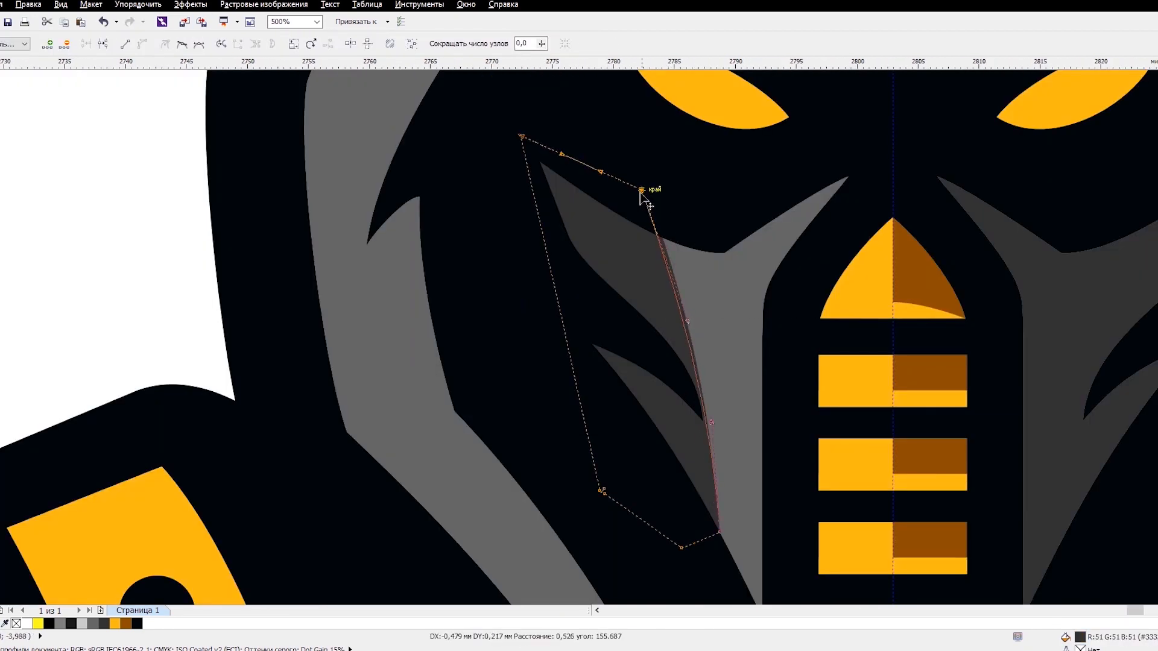
Adjust the upper node of the dark grey shadow shape on the mask's left cheek
{"action": "left_click_drag", "start_coordinate": [640, 192], "coordinate": [640, 192]}
{"action": "key", "text": "space"}
{"action": "scroll", "coordinate": [415, 267], "scroll_direction": "down", "scroll_amount": 2}
{"action": "scroll", "coordinate": [532, 294], "scroll_direction": "up", "scroll_amount": 1}
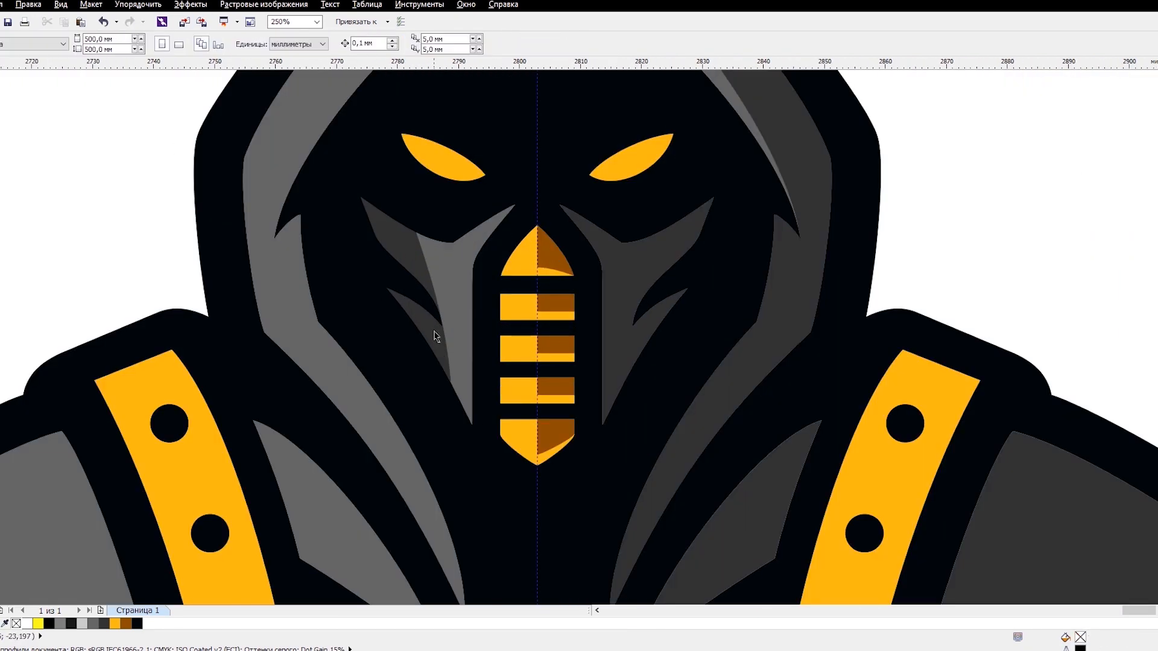
Place a mirrored copy of the cheek shadow on the mask's right cheek in a darker grey
{"action": "scroll", "coordinate": [533, 269], "scroll_direction": "down", "scroll_amount": 1}
{"action": "left_click", "coordinate": [487, 292]}
{"action": "key", "text": "F10"}
{"action": "scroll", "coordinate": [486, 291], "scroll_direction": "up", "scroll_amount": 4}
{"action": "key", "text": "space"}
{"action": "scroll", "coordinate": [573, 311], "scroll_direction": "down", "scroll_amount": 4}
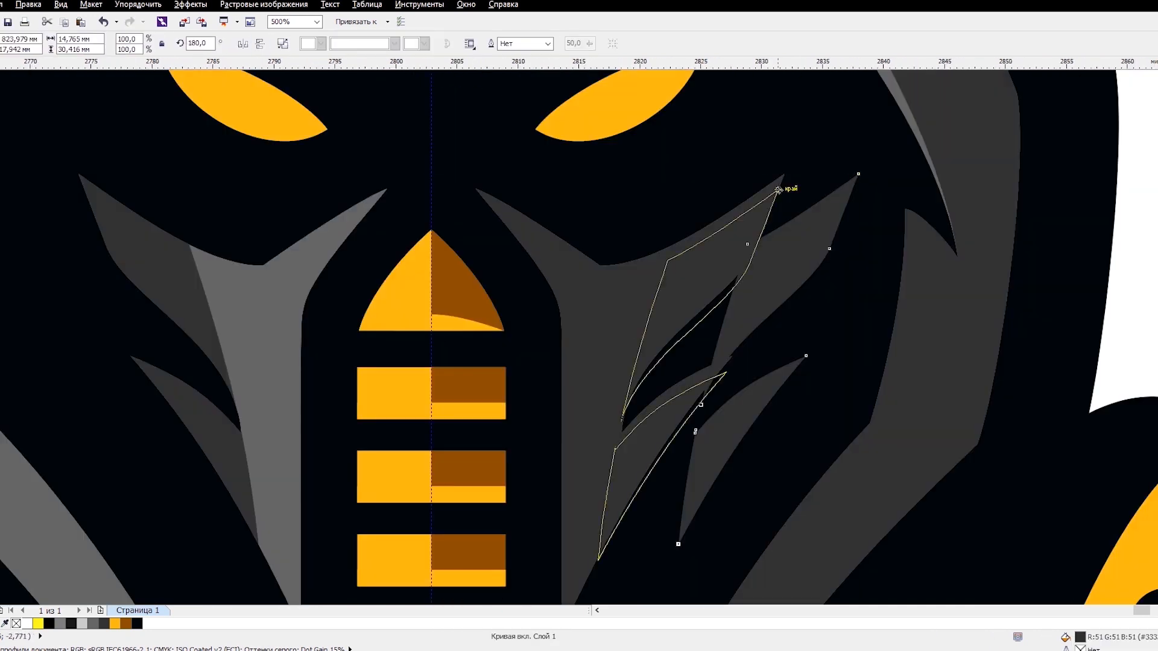
{"action": "scroll", "coordinate": [582, 172], "scroll_direction": "down", "scroll_amount": 4}
{"action": "scroll", "coordinate": [640, 263], "scroll_direction": "up", "scroll_amount": 4}
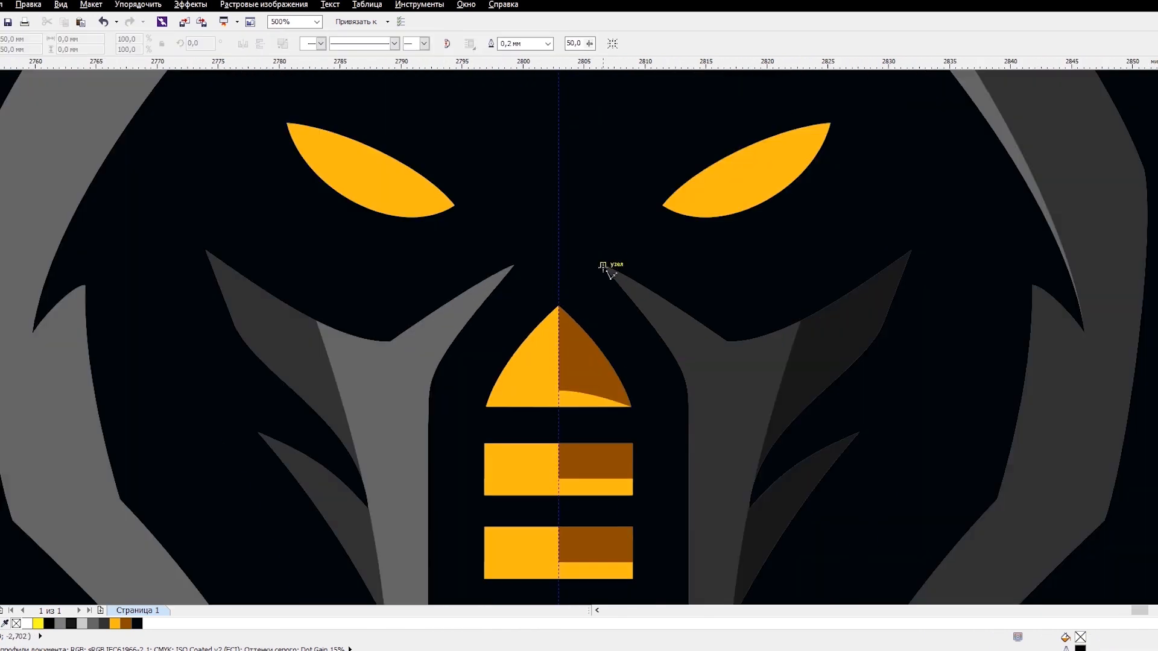
Outline a highlight along the inner edge of the mask's right cheek and fill it with mid grey RGB 102, 102, 102
{"action": "left_click", "coordinate": [602, 265]}
{"action": "left_click", "coordinate": [623, 323]}
{"action": "left_click", "coordinate": [677, 421]}
{"action": "left_click_drag", "start_coordinate": [677, 428], "coordinate": [646, 207]}
{"action": "left_click", "coordinate": [644, 497]}
{"action": "left_click", "coordinate": [657, 497]}
{"action": "left_click_drag", "start_coordinate": [685, 165], "coordinate": [685, 346]}
{"action": "left_click", "coordinate": [688, 355]}
{"action": "right_click", "coordinate": [697, 321]}
{"action": "right_click", "coordinate": [667, 345]}
{"action": "left_click", "coordinate": [724, 10]}
{"action": "left_click", "coordinate": [712, 338]}
Reshape the right cheek highlight's nodes and segments into a tapering strip with the Shape tool
{"action": "key", "text": "F10"}
{"action": "left_click_drag", "start_coordinate": [704, 448], "coordinate": [704, 328]}
{"action": "scroll", "coordinate": [627, 125], "scroll_direction": "up", "scroll_amount": 1}
{"action": "left_click_drag", "start_coordinate": [631, 218], "coordinate": [667, 211]}
{"action": "double_click", "coordinate": [742, 421]}
{"action": "double_click", "coordinate": [749, 343]}
{"action": "left_click_drag", "start_coordinate": [738, 416], "coordinate": [720, 155]}
{"action": "scroll", "coordinate": [719, 292], "scroll_direction": "up", "scroll_amount": 1}
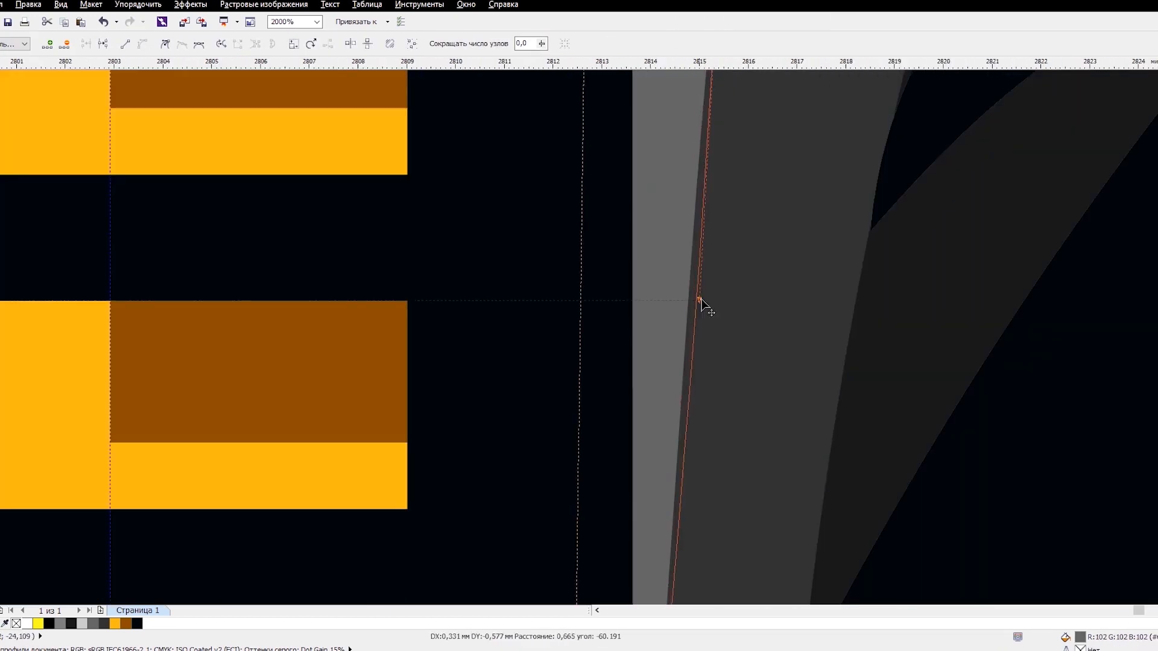
Fit a mirrored dark grey copy of the cheek strip to the inner edge of the mask's left cheek
{"action": "scroll", "coordinate": [647, 292], "scroll_direction": "down", "scroll_amount": 5}
{"action": "key", "text": "space"}
{"action": "key", "text": "Escape"}
{"action": "scroll", "coordinate": [627, 282], "scroll_direction": "up", "scroll_amount": 3}
{"action": "key", "text": "ctrl+a"}
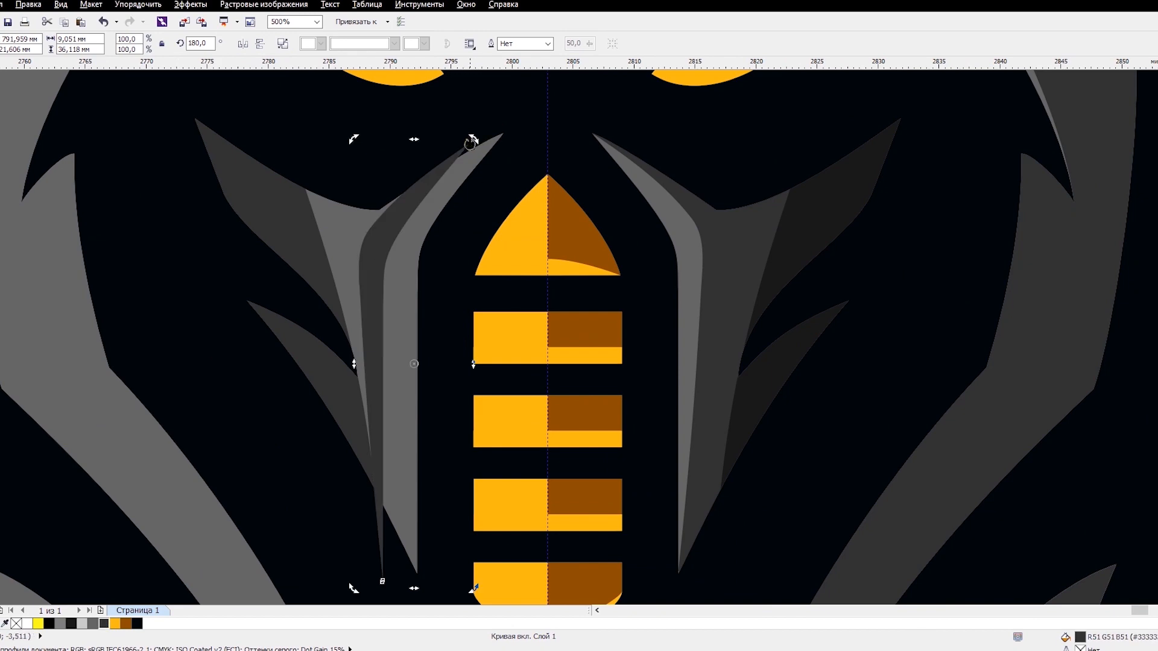
{"action": "left_click_drag", "start_coordinate": [483, 141], "coordinate": [502, 134]}
{"action": "scroll", "coordinate": [671, 121], "scroll_direction": "down", "scroll_amount": 1}
{"action": "right_click", "coordinate": [537, 189]}
{"action": "left_click", "coordinate": [549, 321]}
{"action": "key", "text": "Escape"}
Outline a shadow along the hood's lower left inner fold and fill it with dark grey
{"action": "scroll", "coordinate": [594, 482], "scroll_direction": "down", "scroll_amount": 1}
{"action": "left_click_drag", "start_coordinate": [667, 361], "coordinate": [529, 234]}
{"action": "scroll", "coordinate": [344, 192], "scroll_direction": "up", "scroll_amount": 1}
{"action": "left_click", "coordinate": [329, 209]}
{"action": "left_click", "coordinate": [341, 304]}
{"action": "left_click", "coordinate": [487, 413]}
{"action": "left_click", "coordinate": [436, 204]}
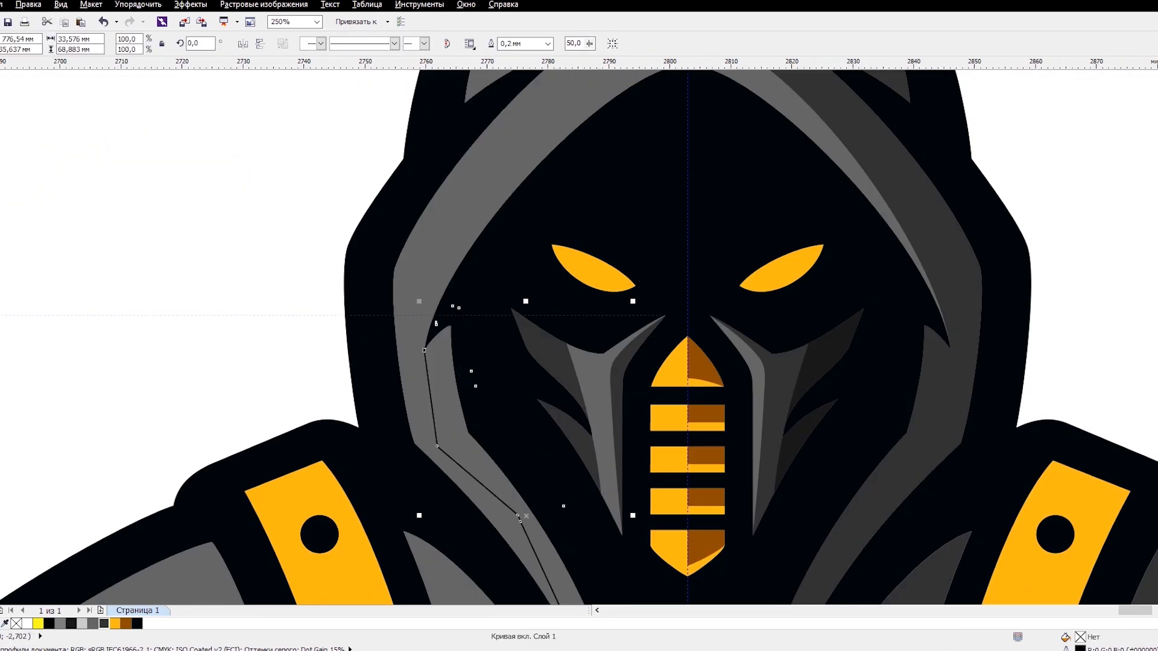
{"action": "left_click", "coordinate": [104, 623]}
{"action": "right_click", "coordinate": [436, 393]}
Complete a highlight shape along the hood's outer left edge and fill it with light grey
{"action": "mouse_move", "coordinate": [491, 247]}
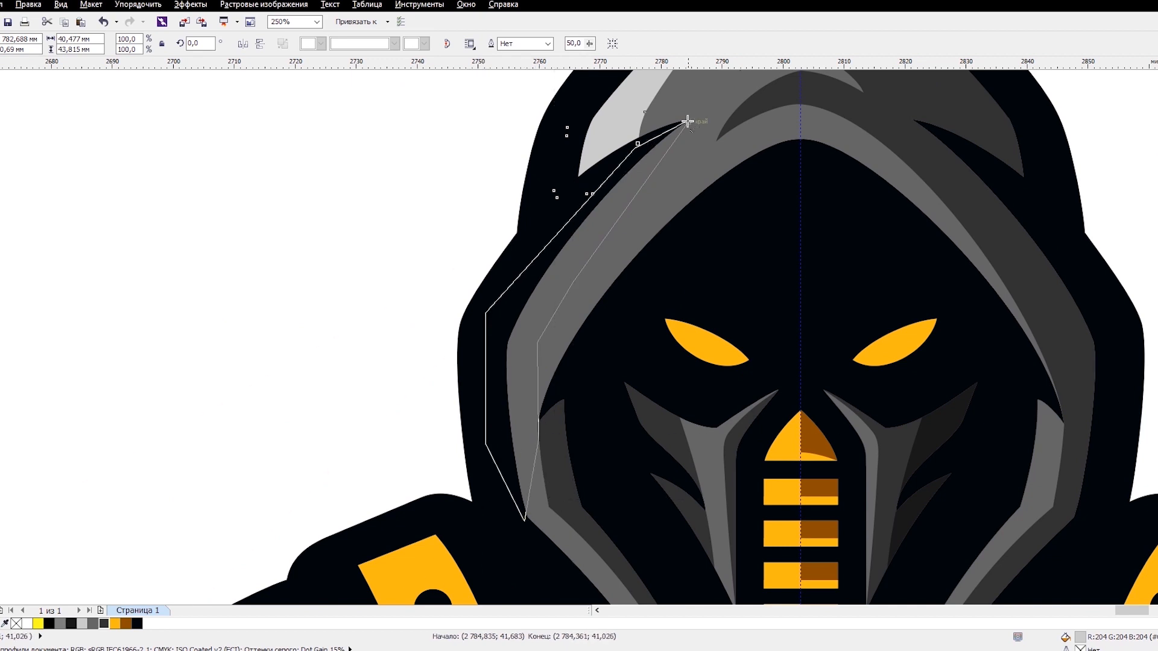
{"action": "left_click", "coordinate": [688, 121]}
{"action": "right_click", "coordinate": [587, 248]}
{"action": "left_click", "coordinate": [844, 535]}
{"action": "left_click", "coordinate": [576, 258]}
{"action": "key", "text": "Escape"}
{"action": "double_click", "coordinate": [576, 259]}
{"action": "scroll", "coordinate": [589, 302], "scroll_direction": "up", "scroll_amount": 1}
{"action": "left_click_drag", "start_coordinate": [658, 192], "coordinate": [526, 280]}
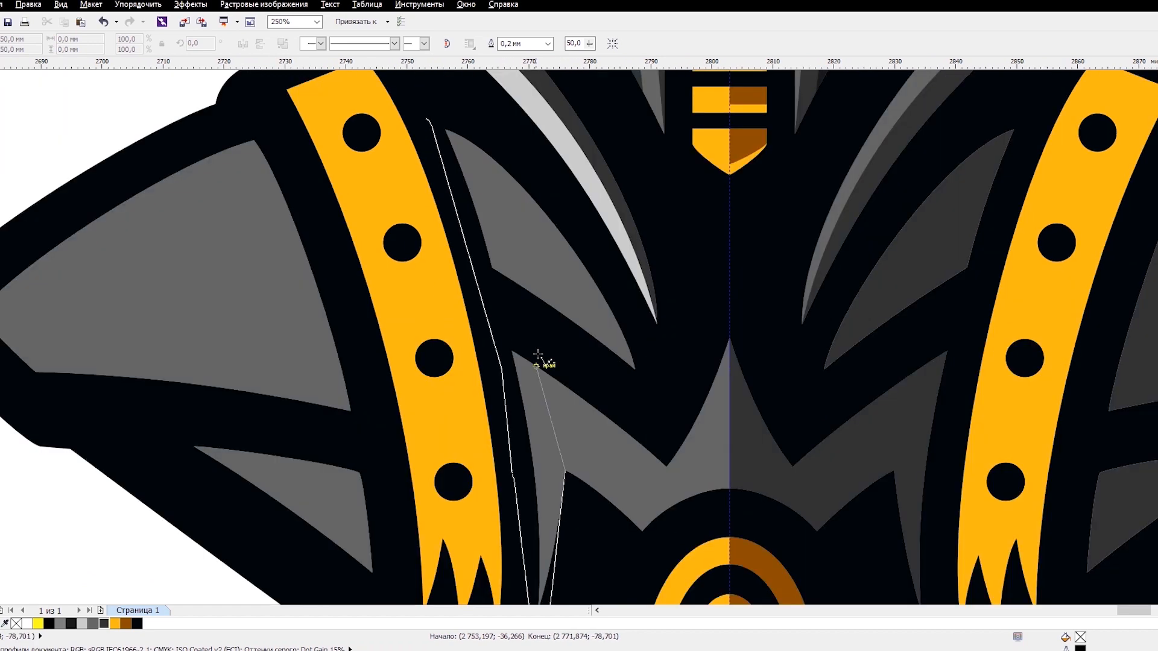
Outline a shadow on the left chest panel and refine the white highlight on the right strap
{"action": "left_click", "coordinate": [547, 44]}
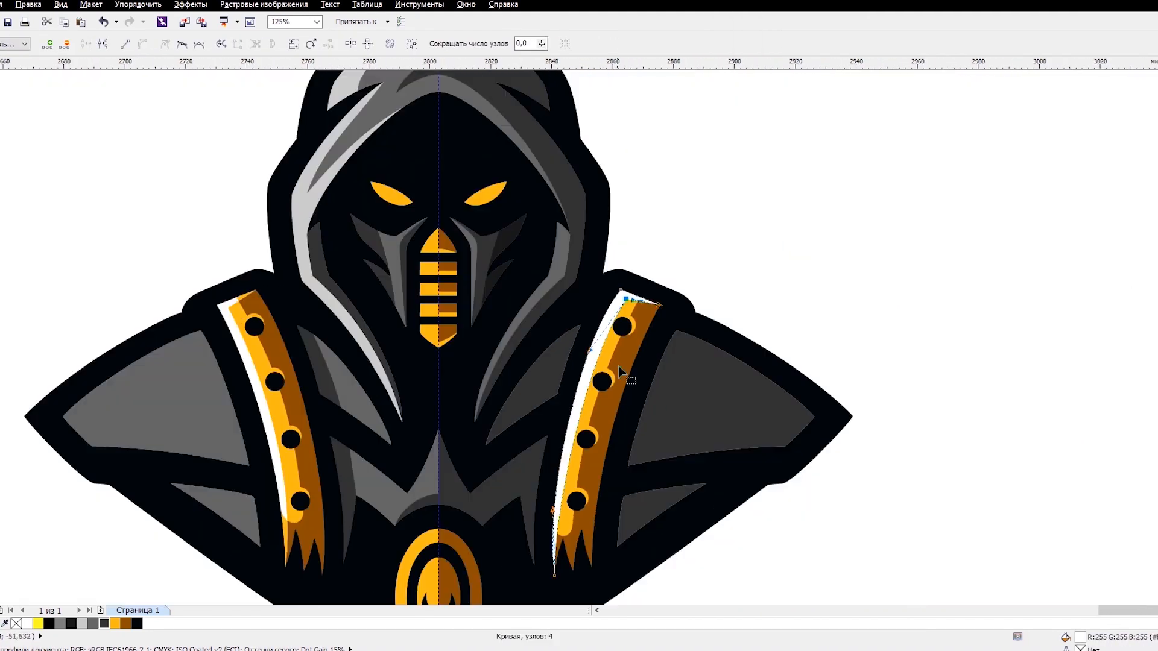
{"action": "left_click_drag", "start_coordinate": [776, 207], "coordinate": [768, 202]}
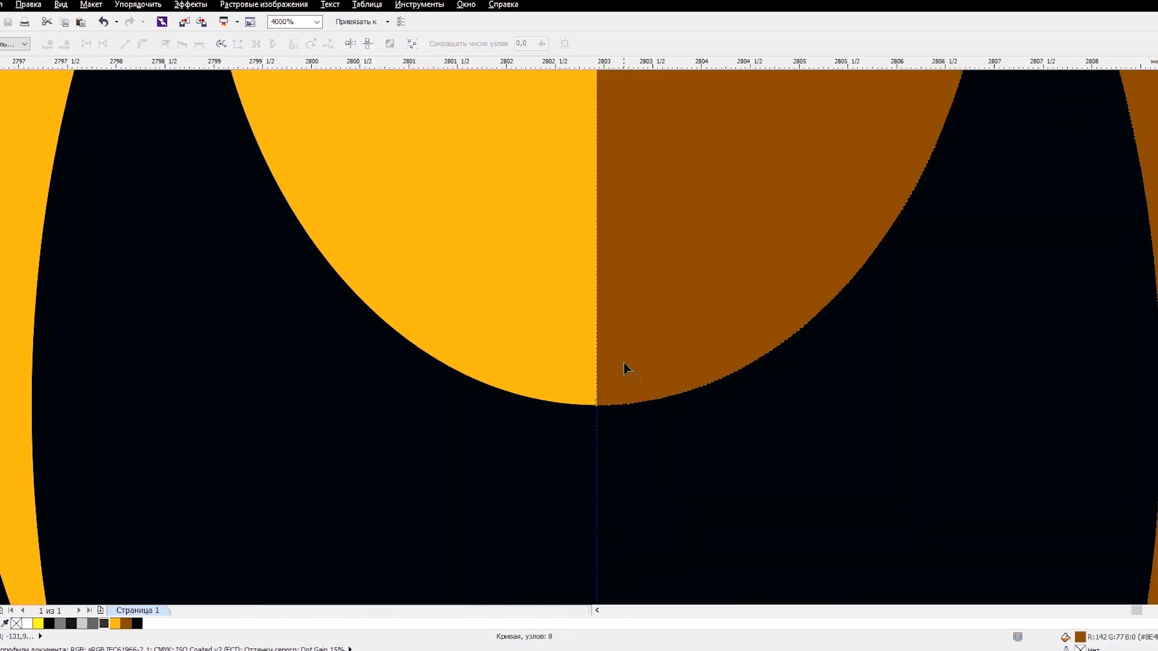
Reshape the brown shadow inside the chest emblem, shifting its bottom node outward and lowering its top node
{"action": "scroll", "coordinate": [604, 400], "scroll_direction": "up", "scroll_amount": 2}
{"action": "double_click", "coordinate": [576, 422]}
{"action": "scroll", "coordinate": [621, 424], "scroll_direction": "down", "scroll_amount": 4}
{"action": "left_click_drag", "start_coordinate": [614, 425], "coordinate": [592, 429]}
{"action": "scroll", "coordinate": [647, 342], "scroll_direction": "down", "scroll_amount": 1}
{"action": "left_click_drag", "start_coordinate": [630, 166], "coordinate": [631, 193]}
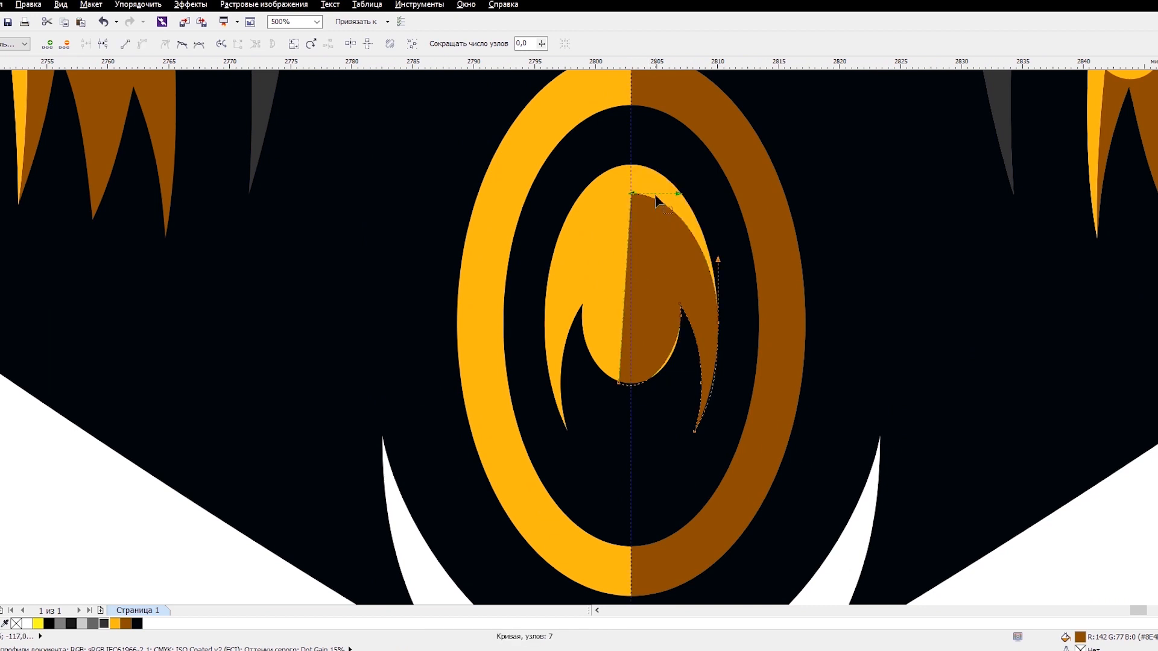
{"action": "scroll", "coordinate": [675, 237], "scroll_direction": "up", "scroll_amount": 1}
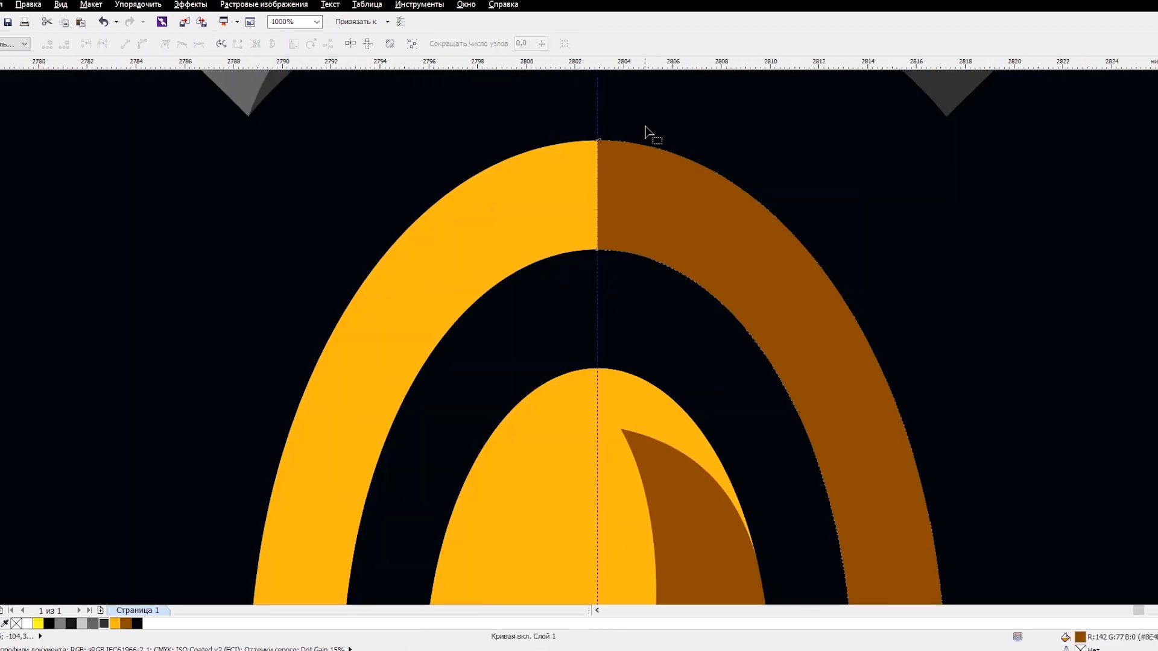
Curve the brown half of the emblem's ring and outline a highlight on the left of the emblem's inner shape
{"action": "left_click", "coordinate": [142, 44]}
{"action": "scroll", "coordinate": [588, 192], "scroll_direction": "up", "scroll_amount": 2}
{"action": "left_click_drag", "start_coordinate": [627, 228], "coordinate": [782, 256]}
{"action": "left_click_drag", "start_coordinate": [627, 325], "coordinate": [736, 339]}
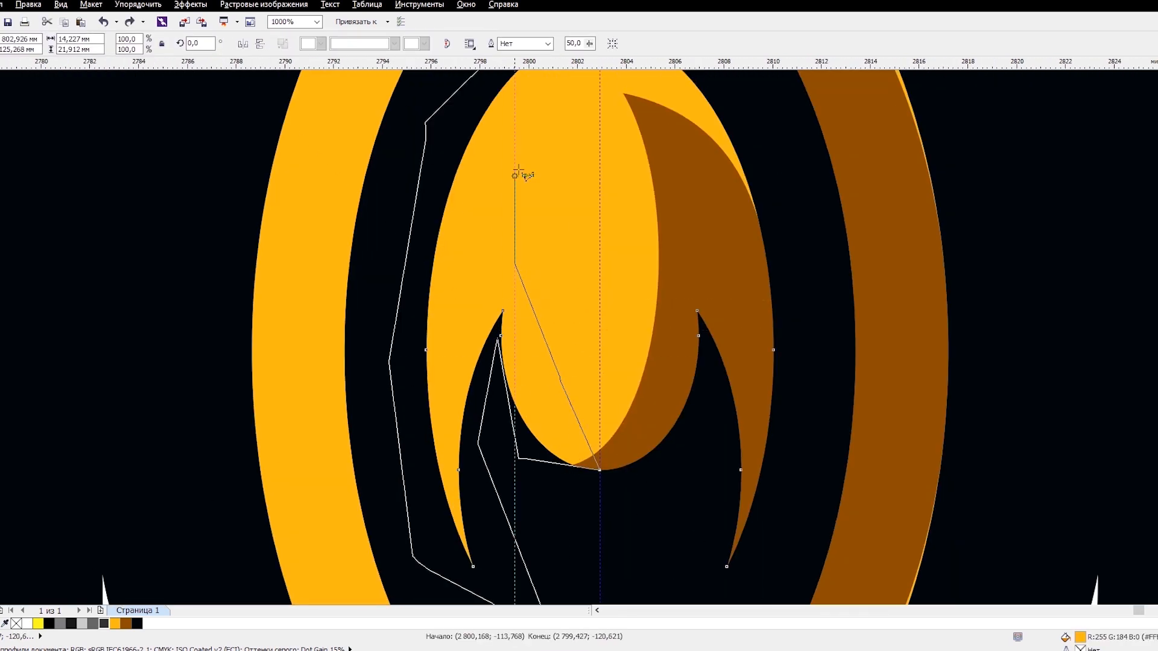
{"action": "left_click", "coordinate": [514, 175]}
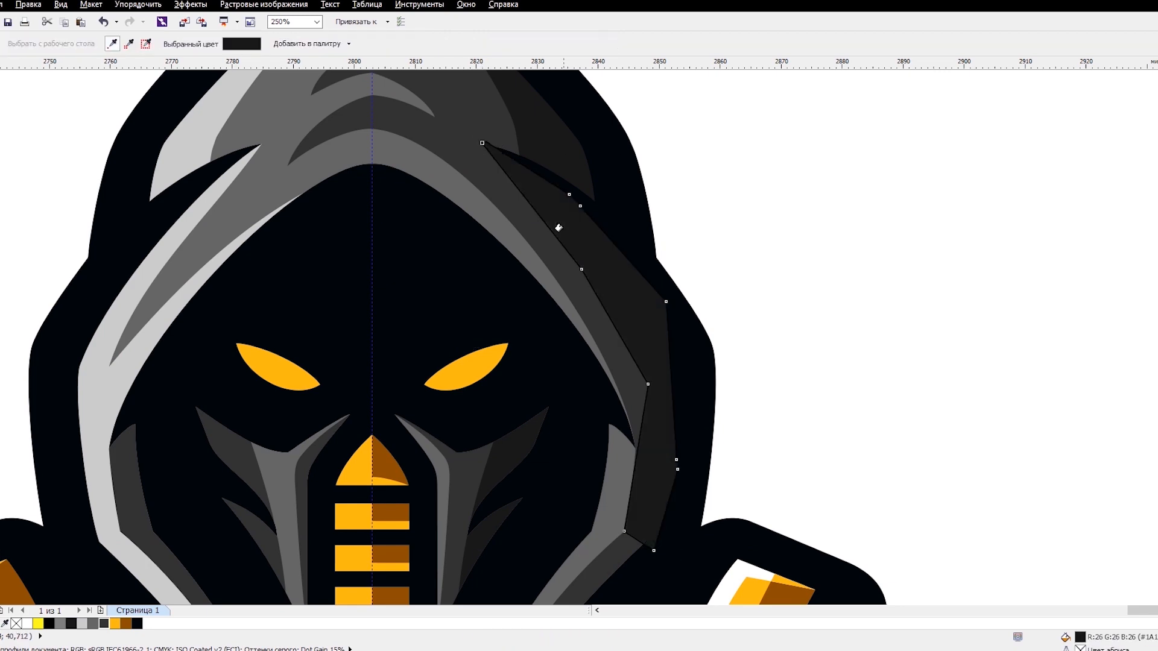
Refine the nodes of the dark grey hood shadow to smooth the crescent fold at the front
{"action": "left_click", "coordinate": [947, 178]}
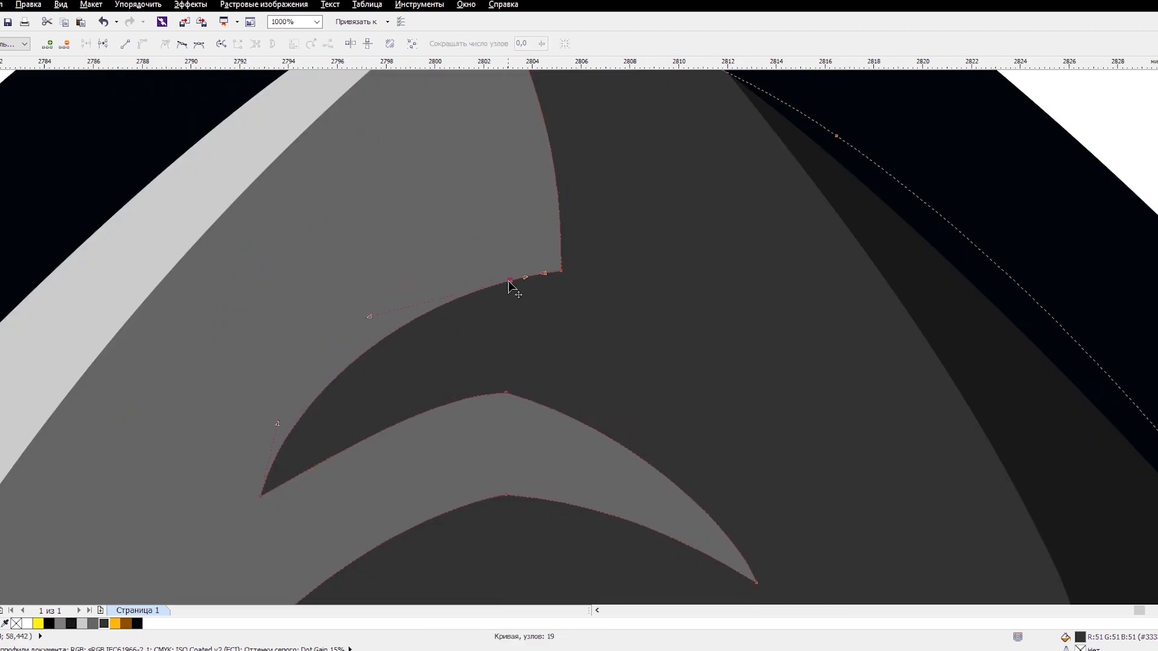
{"action": "left_click_drag", "start_coordinate": [508, 281], "coordinate": [510, 263]}
{"action": "scroll", "coordinate": [531, 270], "scroll_direction": "up", "scroll_amount": 1}
{"action": "left_click", "coordinate": [591, 271]}
{"action": "left_click_drag", "start_coordinate": [0, 282], "coordinate": [465, 245]}
{"action": "scroll", "coordinate": [486, 258], "scroll_direction": "up", "scroll_amount": 2}
{"action": "scroll", "coordinate": [601, 212], "scroll_direction": "down", "scroll_amount": 4}
{"action": "scroll", "coordinate": [506, 283], "scroll_direction": "up", "scroll_amount": 1}
{"action": "left_click_drag", "start_coordinate": [524, 216], "coordinate": [536, 234]}
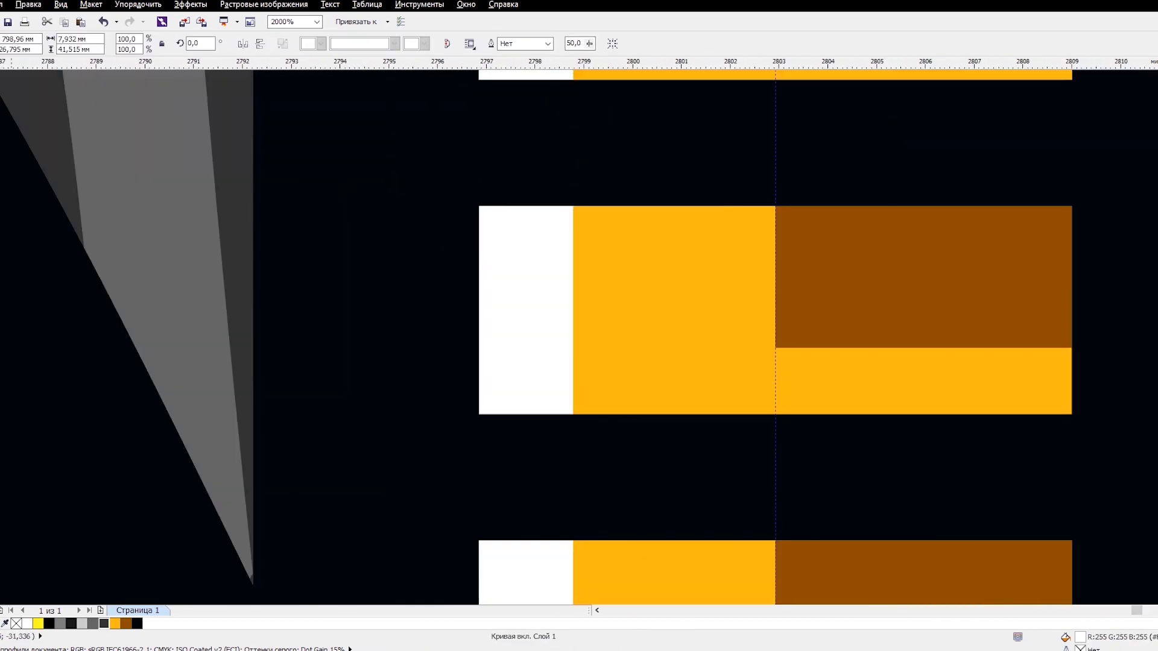
Align the yellow outer border's left shoulder tip with the horizontal guideline and smooth its lower edge
{"action": "left_click", "coordinate": [576, 57]}
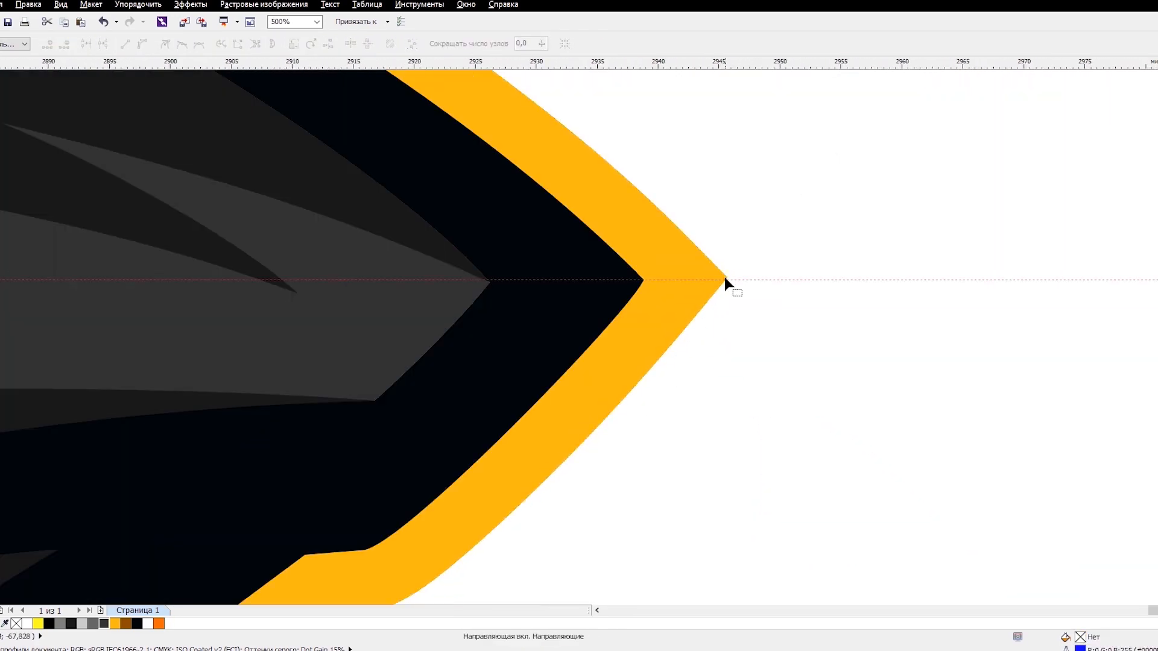
{"action": "scroll", "coordinate": [724, 273], "scroll_direction": "up", "scroll_amount": 2}
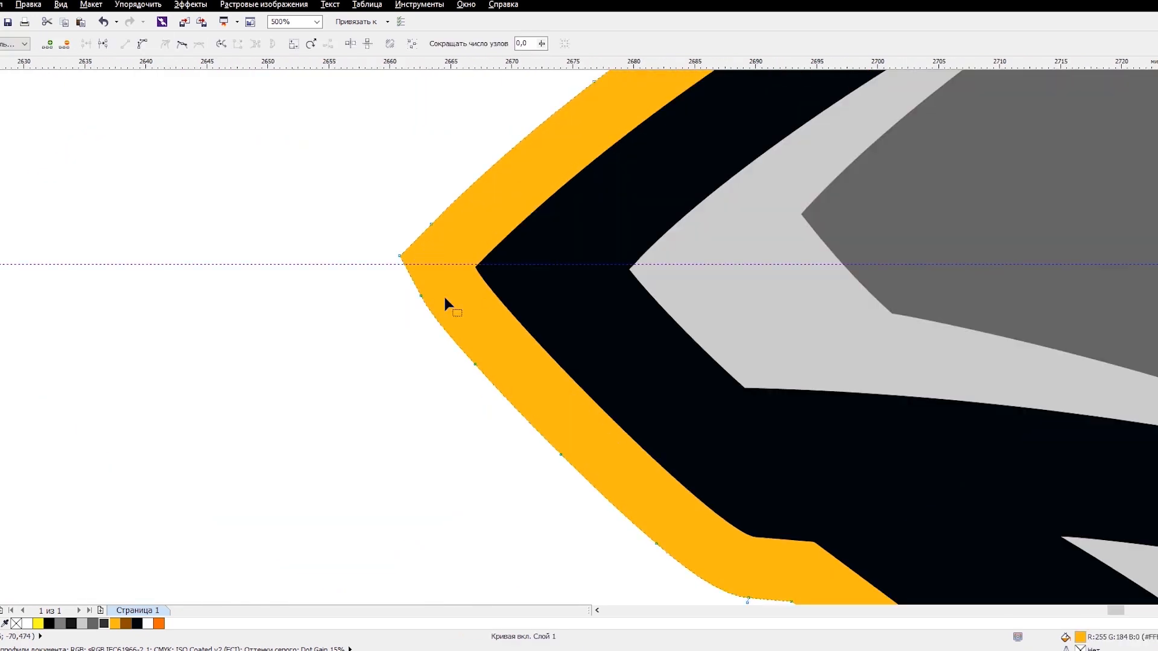
{"action": "left_click_drag", "start_coordinate": [254, 235], "coordinate": [152, 349]}
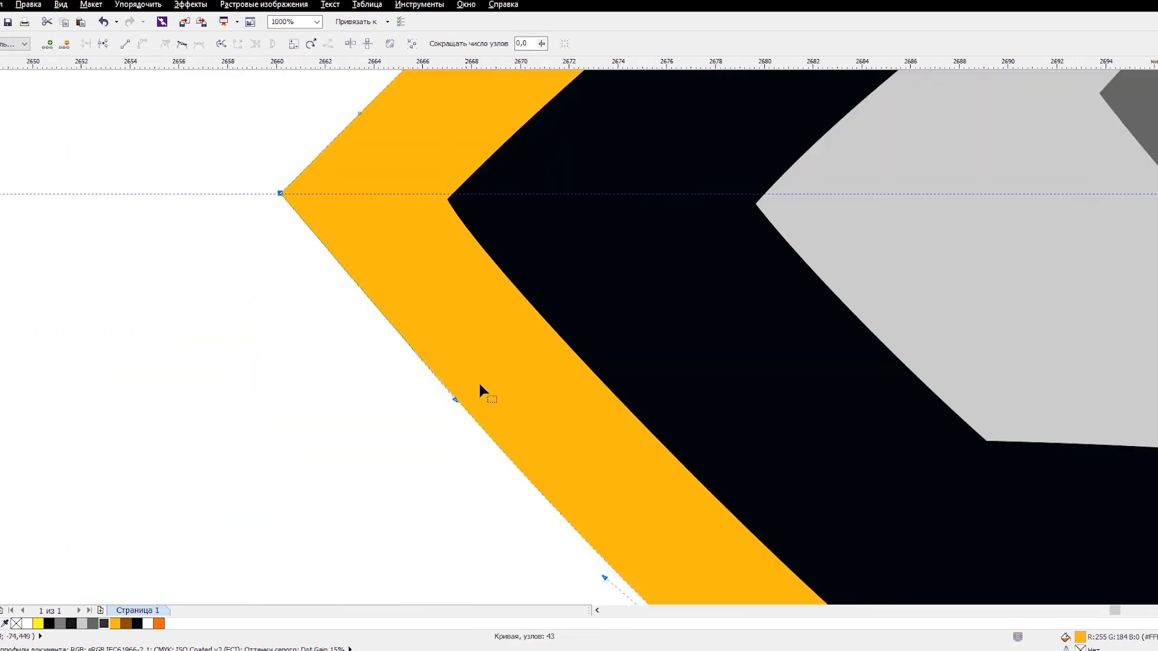
{"action": "left_click_drag", "start_coordinate": [523, 460], "coordinate": [508, 453]}
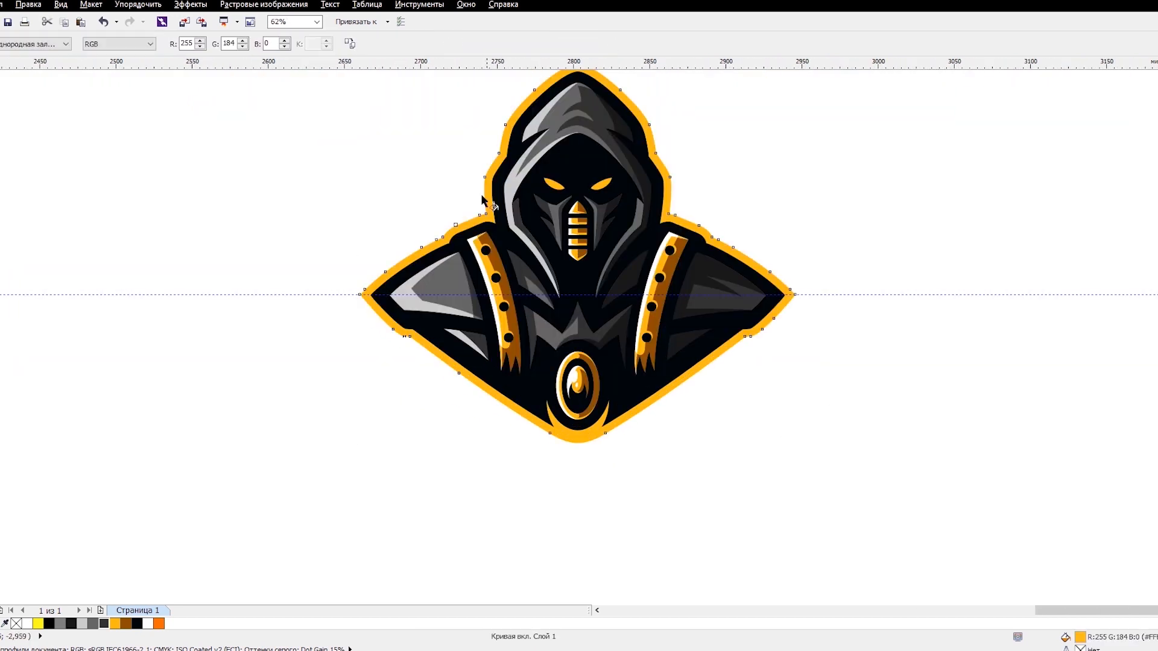
Apply a linear yellow-to-orange gradient across the outer border, running from the hood's peak toward the right shoulder
{"action": "left_click", "coordinate": [160, 141]}
{"action": "left_click", "coordinate": [947, 396]}
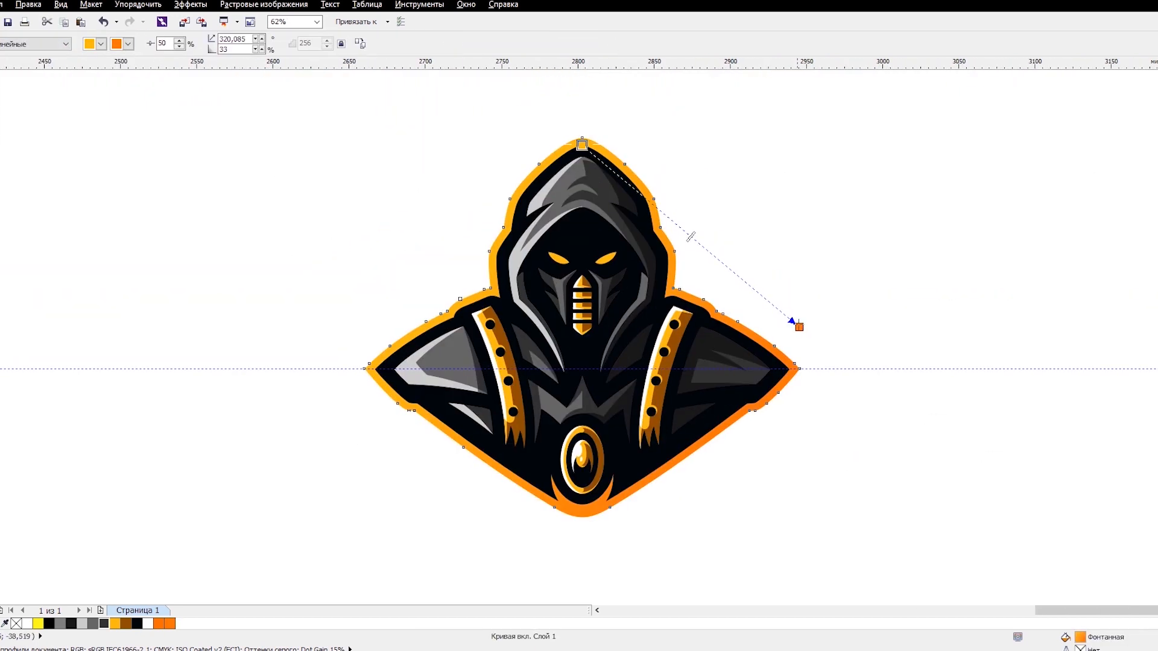
{"action": "key", "text": "space"}
{"action": "key", "text": "Escape"}
{"action": "scroll", "coordinate": [623, 248], "scroll_direction": "down", "scroll_amount": 1}
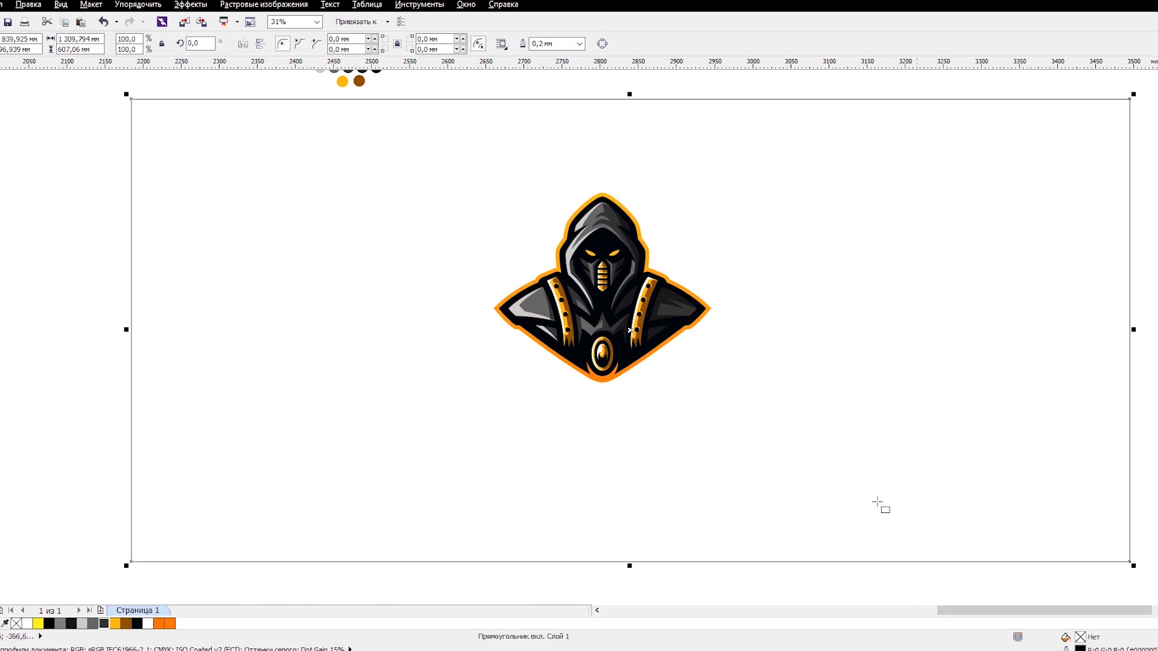